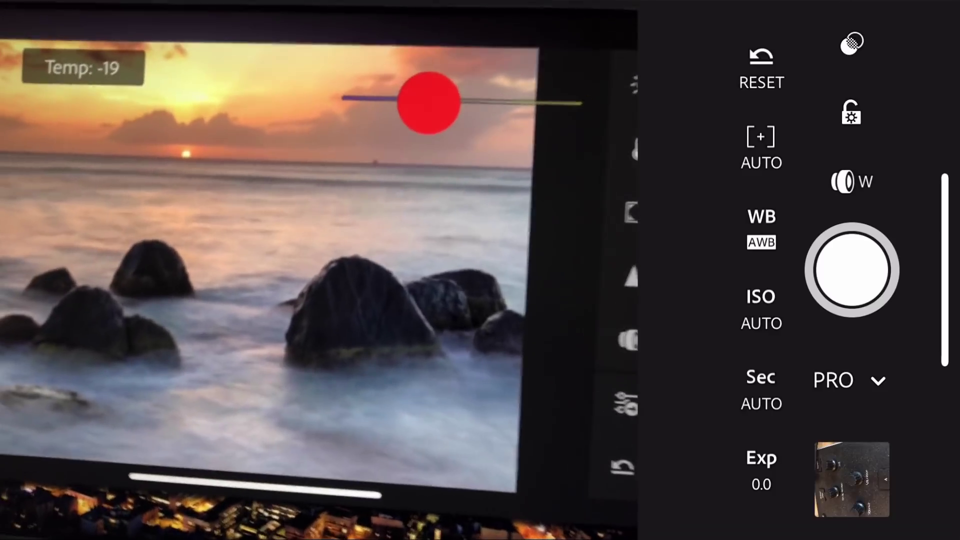
- In Professional mode, set ISO to 25 and shutter speed to 1/20 second
left_click(847, 380)
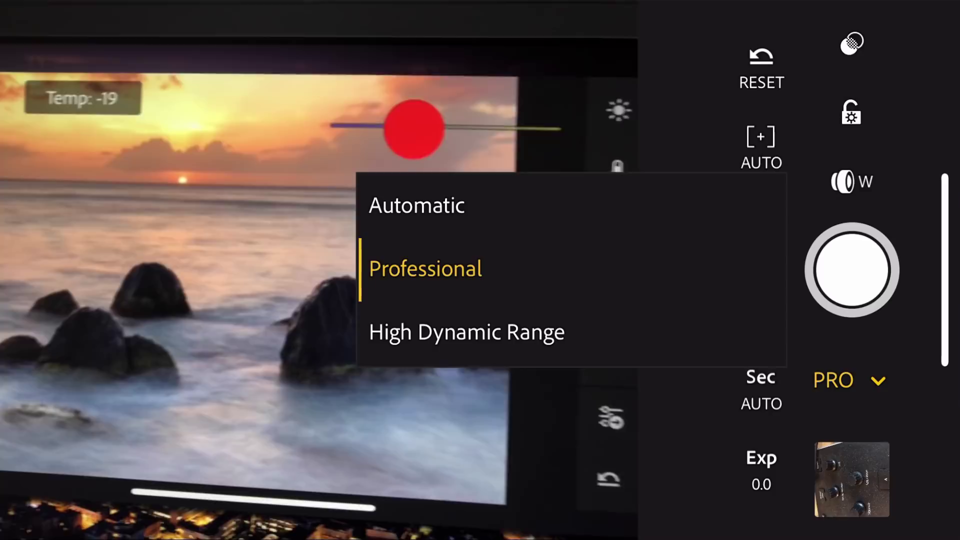
left_click(425, 269)
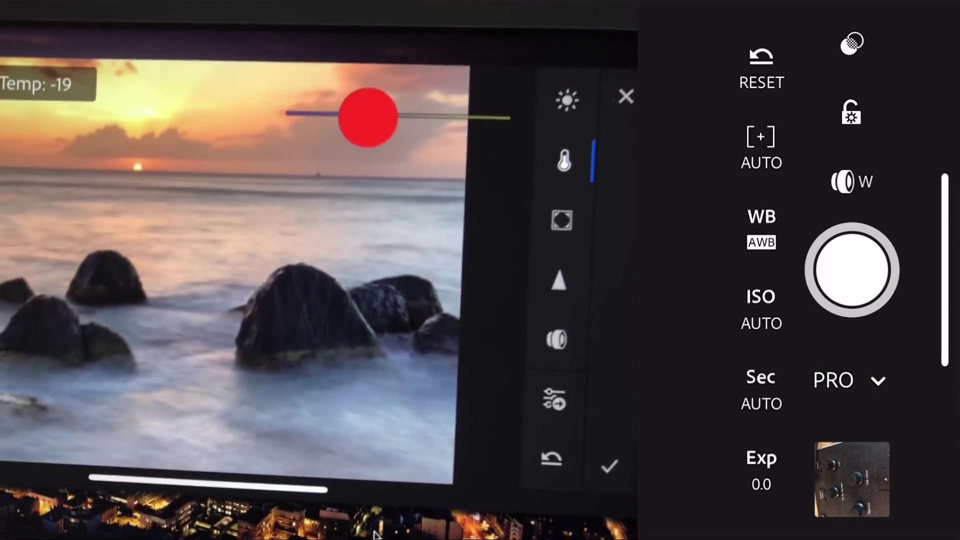
left_click(760, 308)
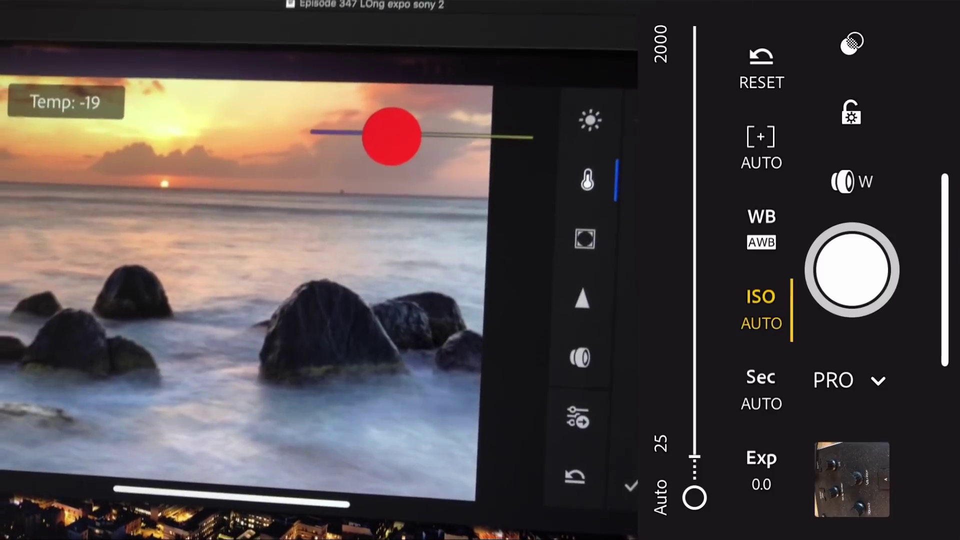
mouse_move(695, 497)
left_mouse_down()
mouse_move(690, 317)
mouse_move(685, 432)
mouse_move(697, 452)
mouse_move(696, 283)
mouse_move(686, 428)
mouse_move(694, 456)
left_mouse_up()
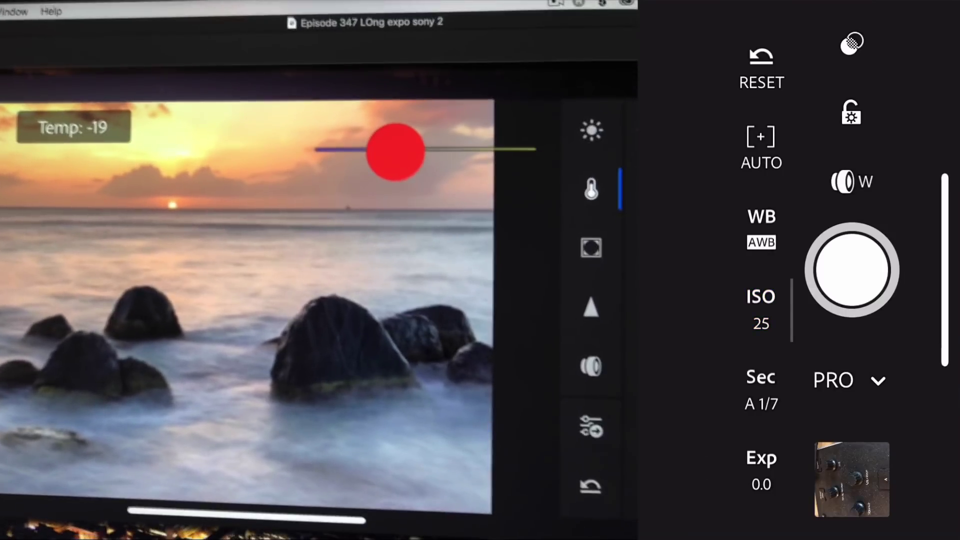
left_click(745, 392)
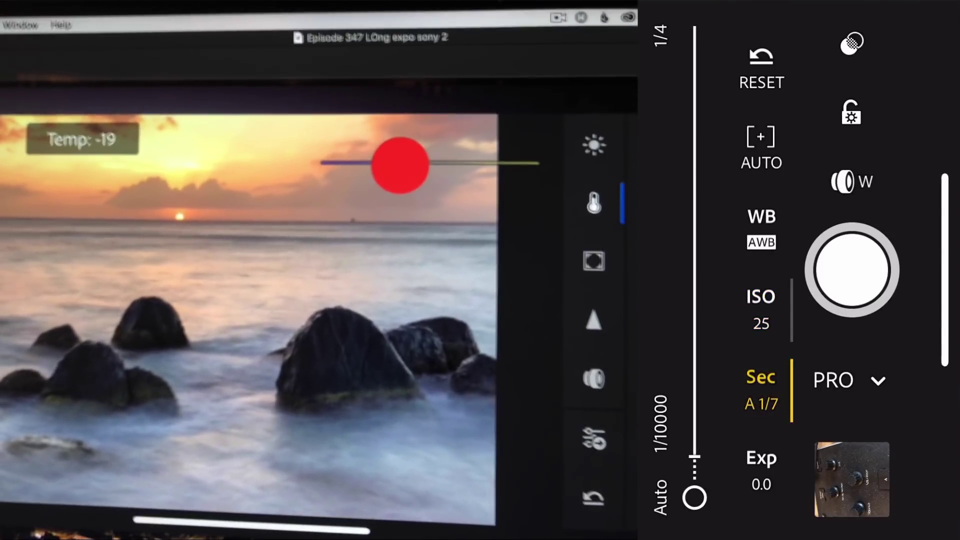
left_click_drag(695, 465, 694, 125)
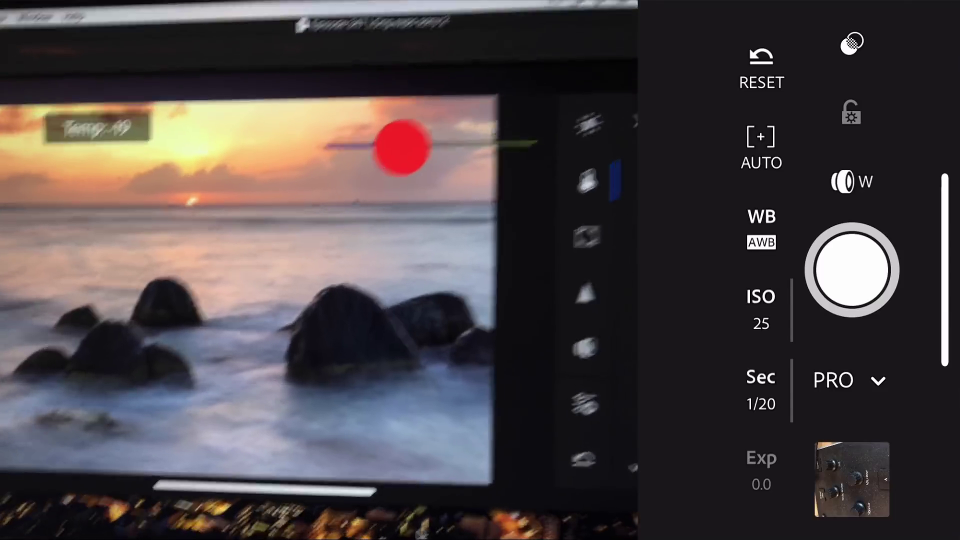
- Change the capture mode from PRO to High Dynamic Range
left_click(833, 380)
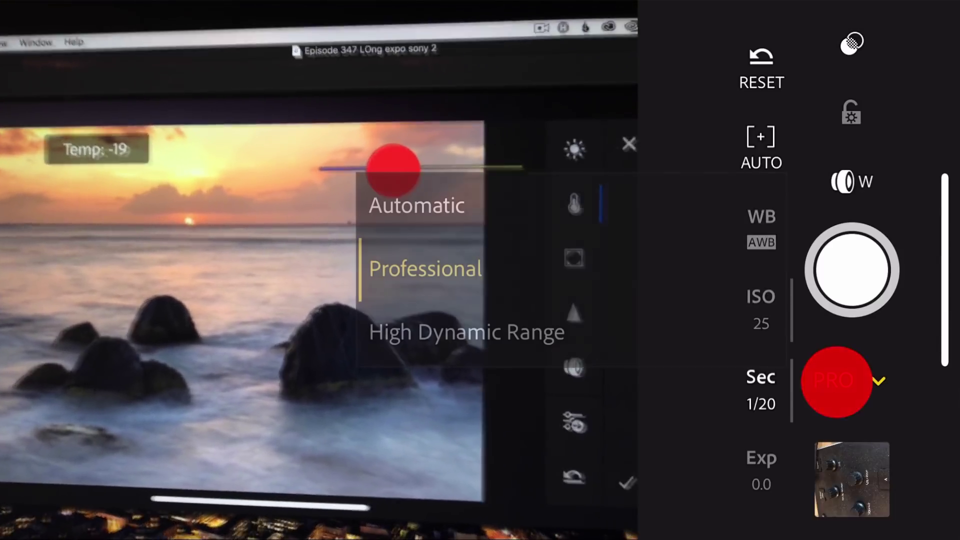
left_click(466, 332)
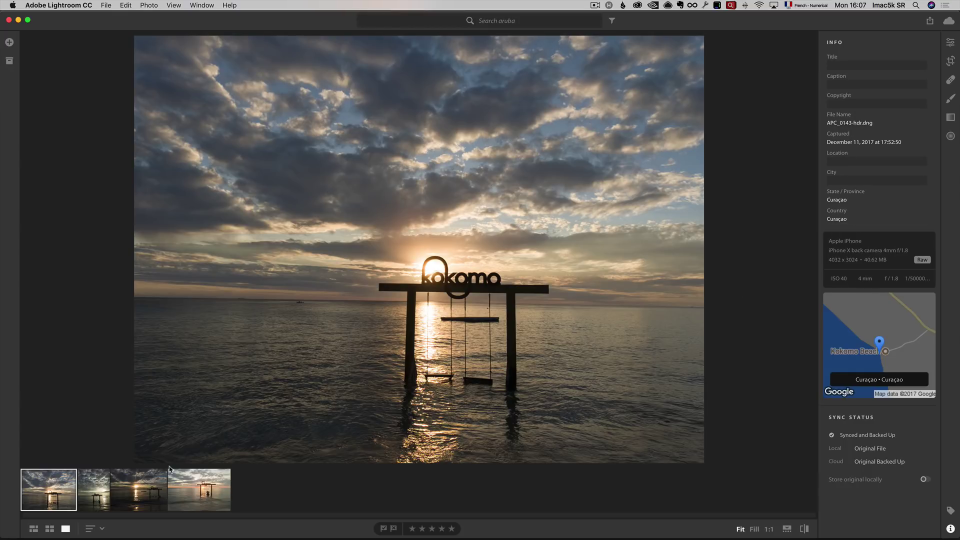
- Glance at portrait APC_0130-2.dng, then return to APC_0143-hdr.dng
left_click(94, 488)
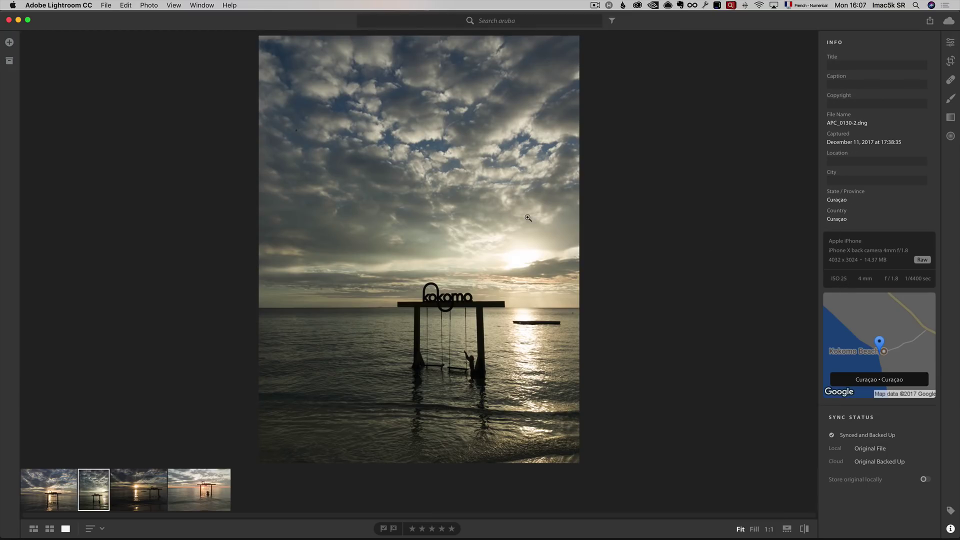
left_click(55, 485)
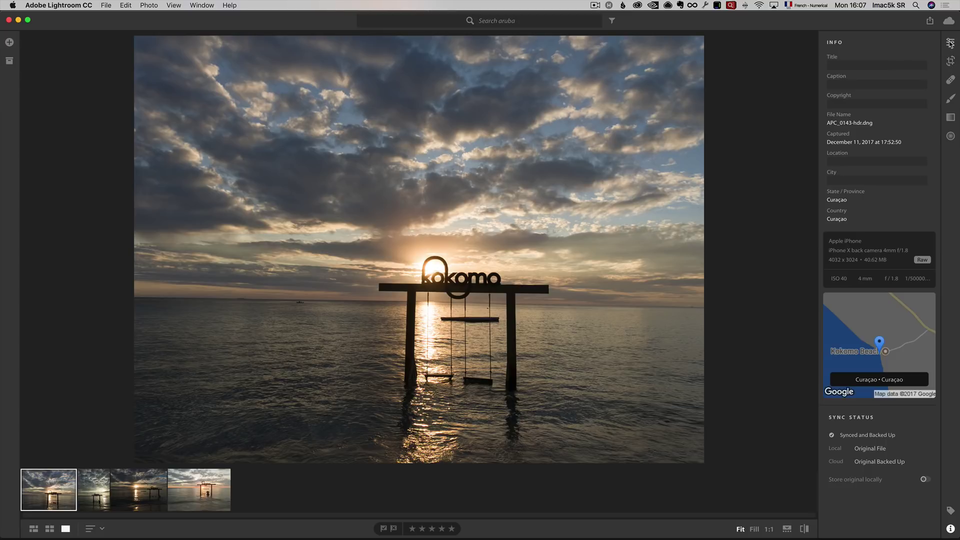
- Show the Edit sliders and Presets list, trying Auto adjustments then undoing them
left_click(950, 44)
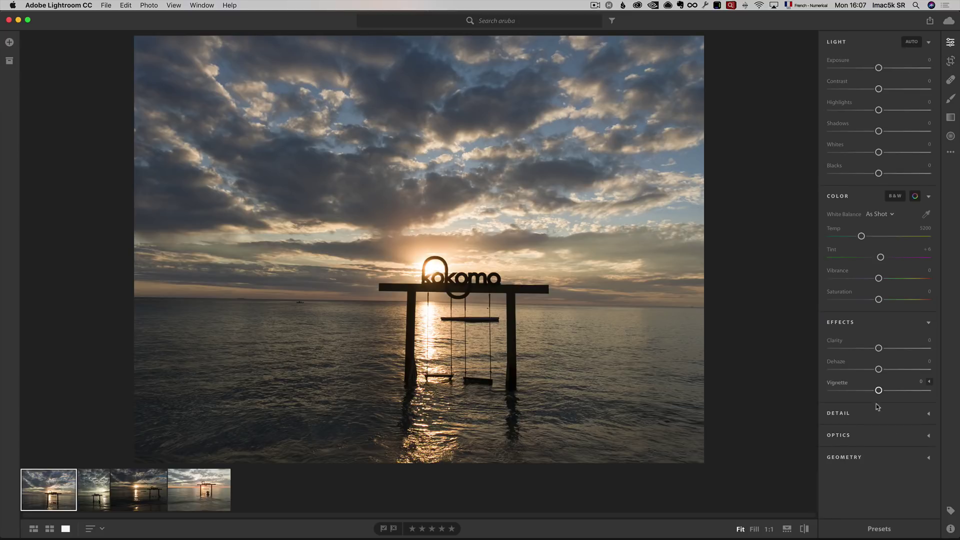
left_click(880, 529)
key("shift+a")
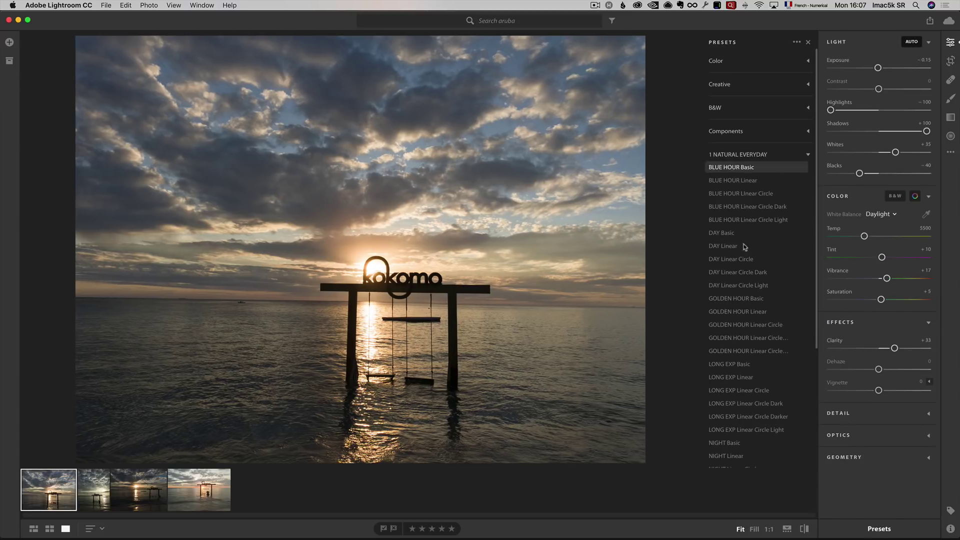
key("super+z")
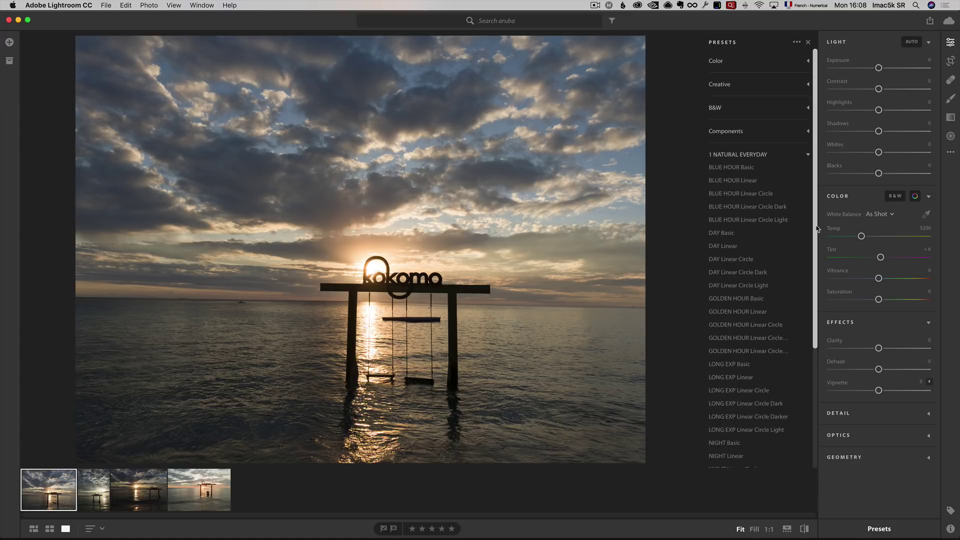
- Use Open Presets Folder from the Presets panel's ••• menu
left_click(797, 42)
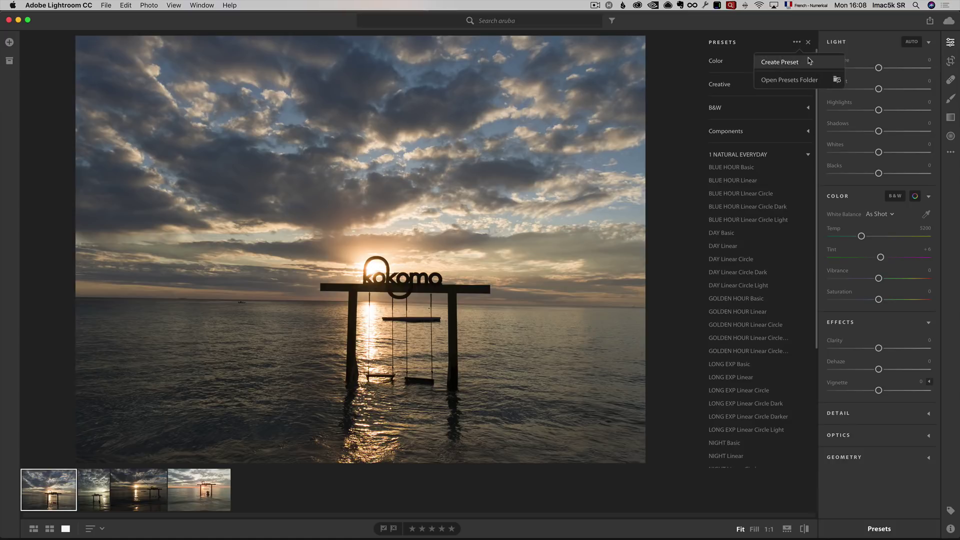
left_click(803, 82)
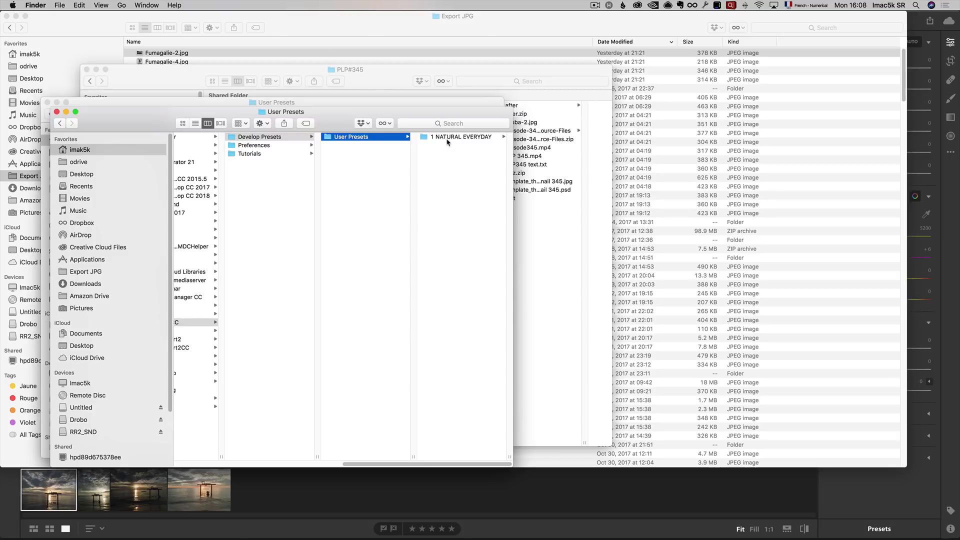
- Open the 1 NATURAL EVERYDAY folder under User Presets in Finder
left_click(442, 137)
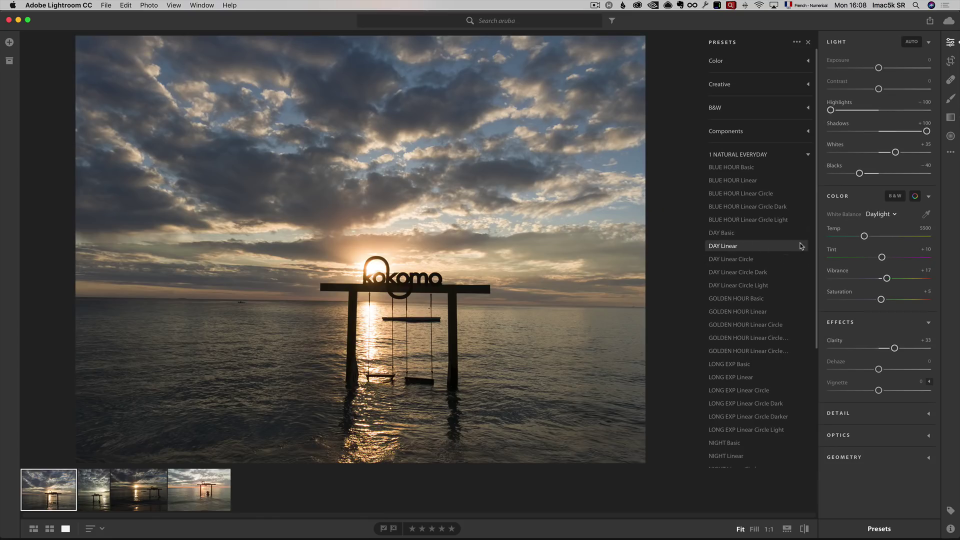
- Try GOLDEN HOUR Basic, Linear and circle variants, settling on GOLDEN HOUR Linear Circle
scroll(800, 273, "down", 5)
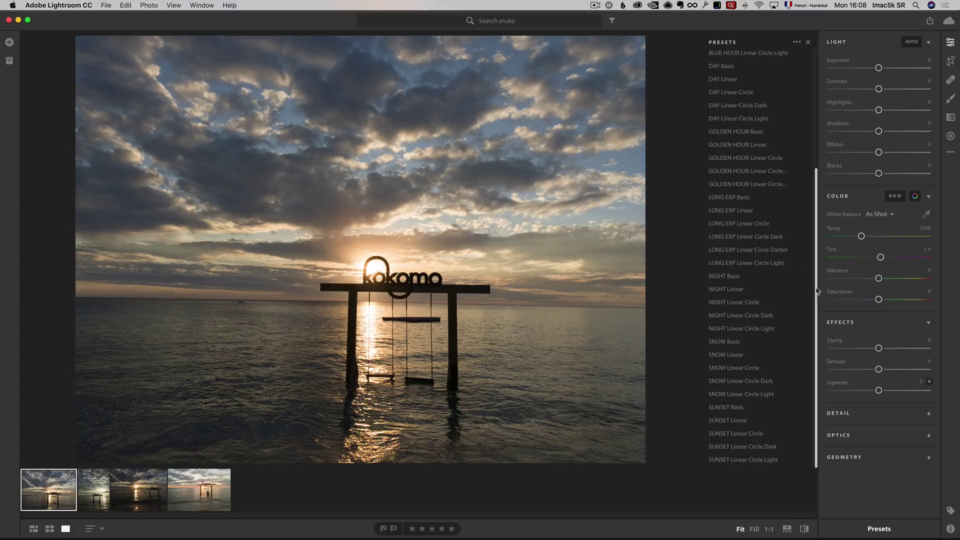
left_click_drag(815, 287, 815, 215)
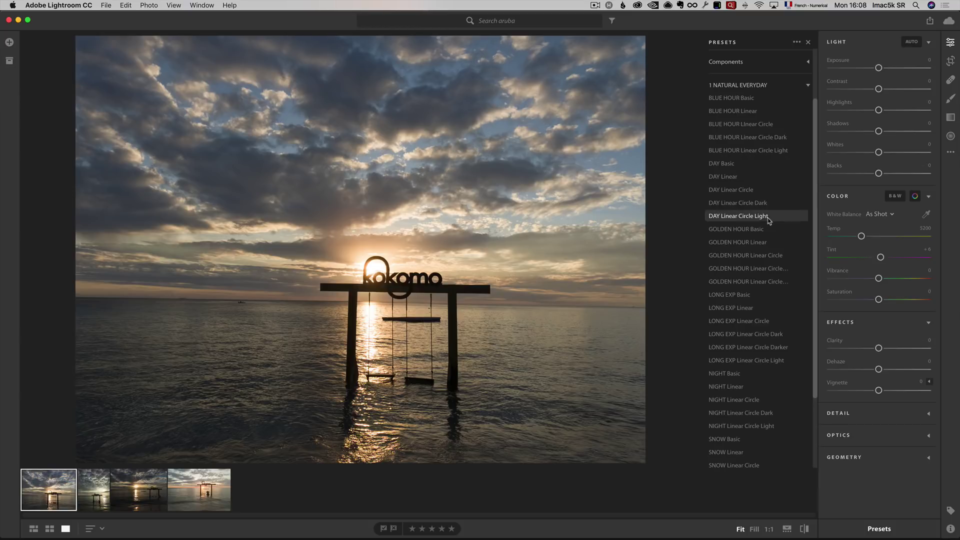
left_click(745, 229)
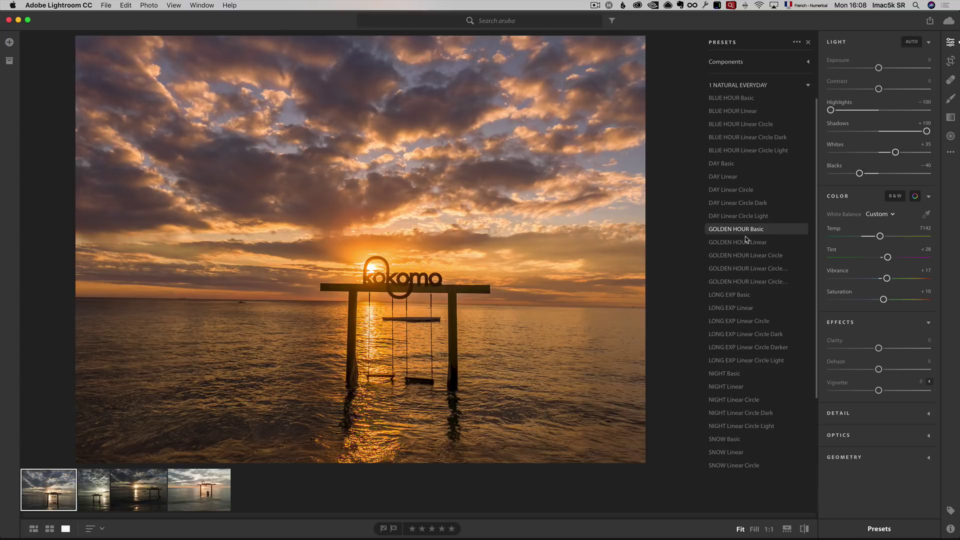
left_click(746, 241)
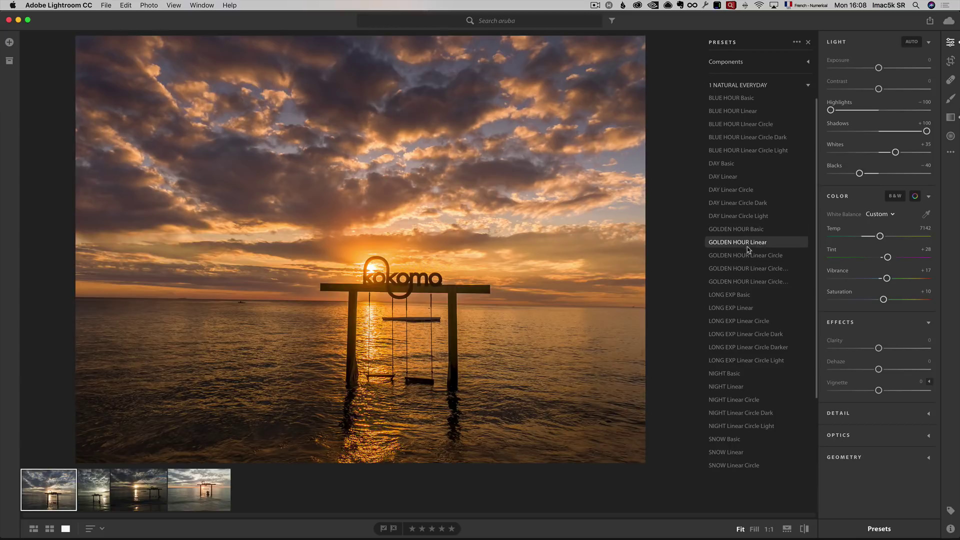
left_click(748, 255)
left_click(750, 268)
left_click(752, 281)
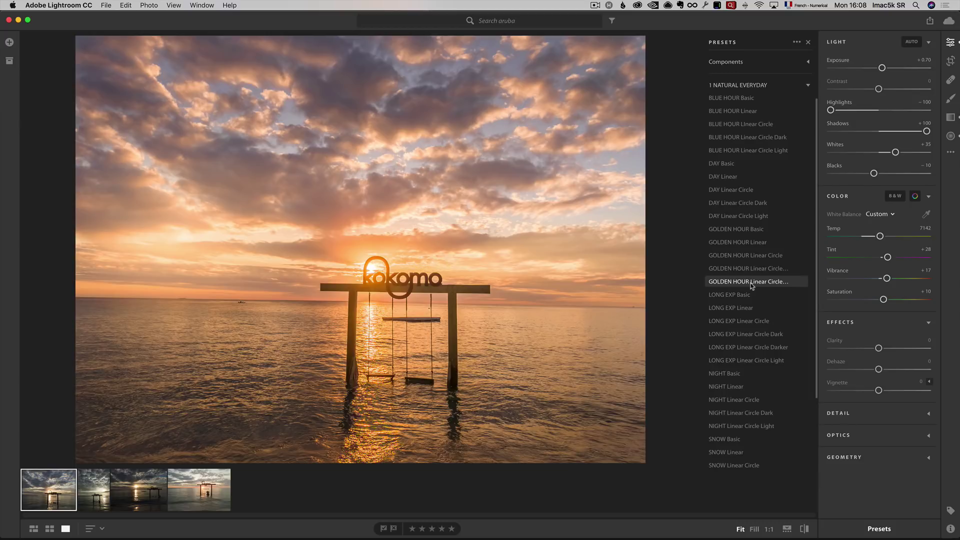
left_click(748, 255)
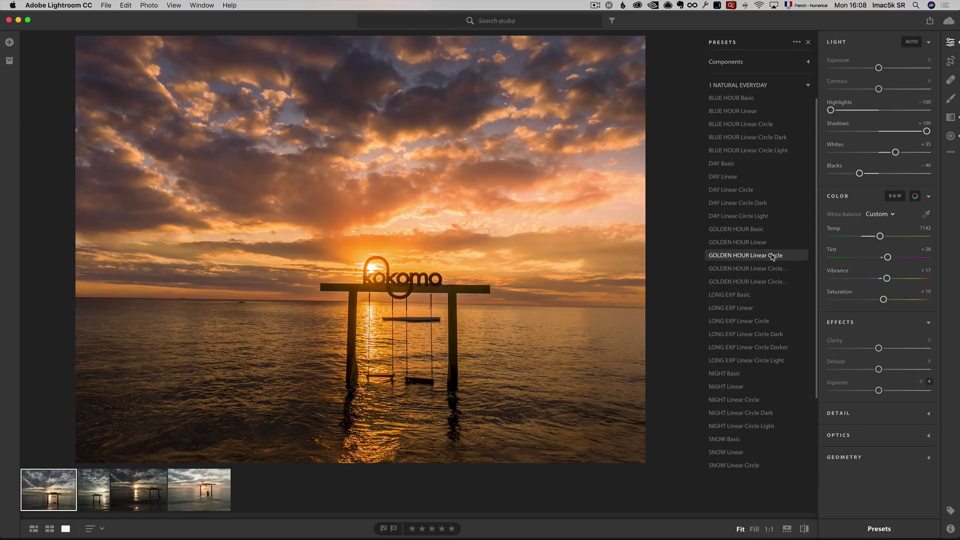
left_click(772, 257)
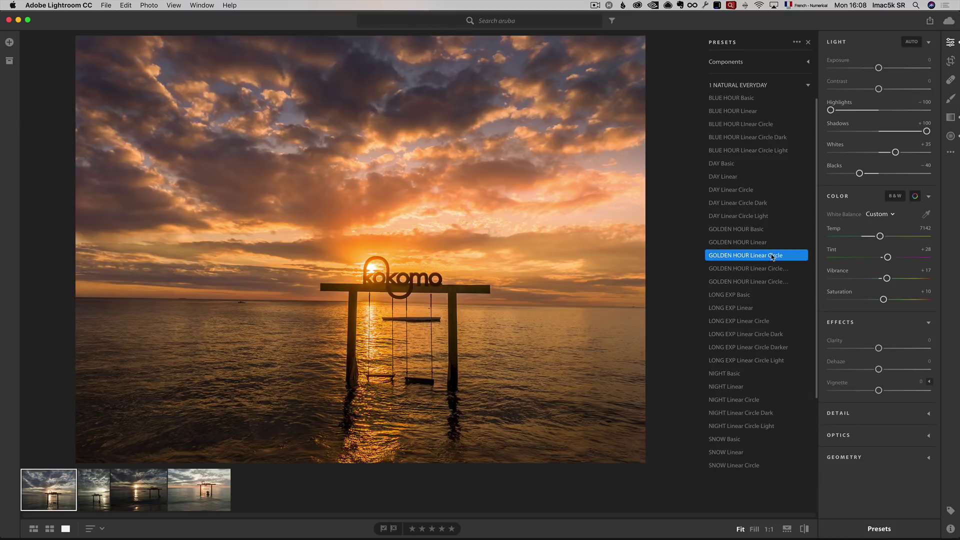
- Apply GOLDEN HOUR Linear Circle to the portrait swing photo and view it at 1:1
left_click(92, 489)
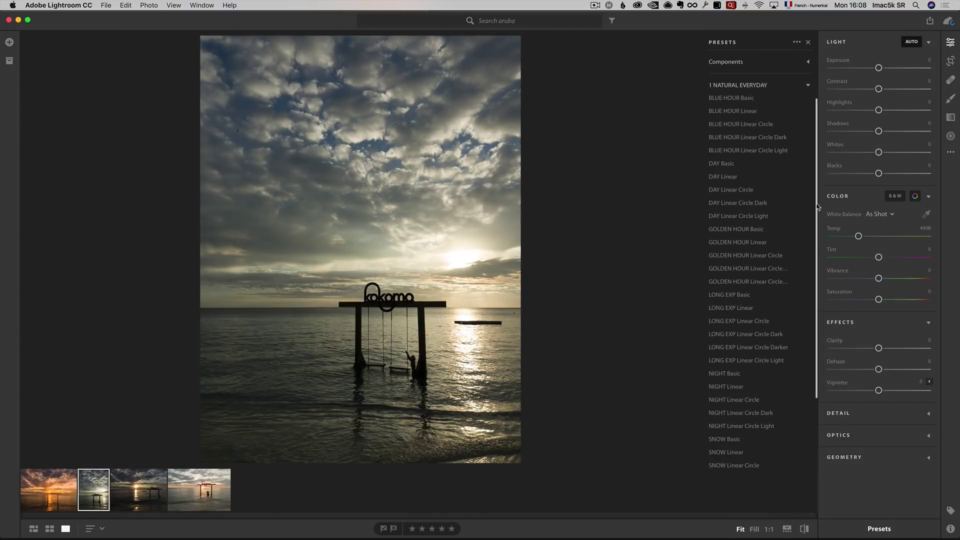
left_click(743, 256)
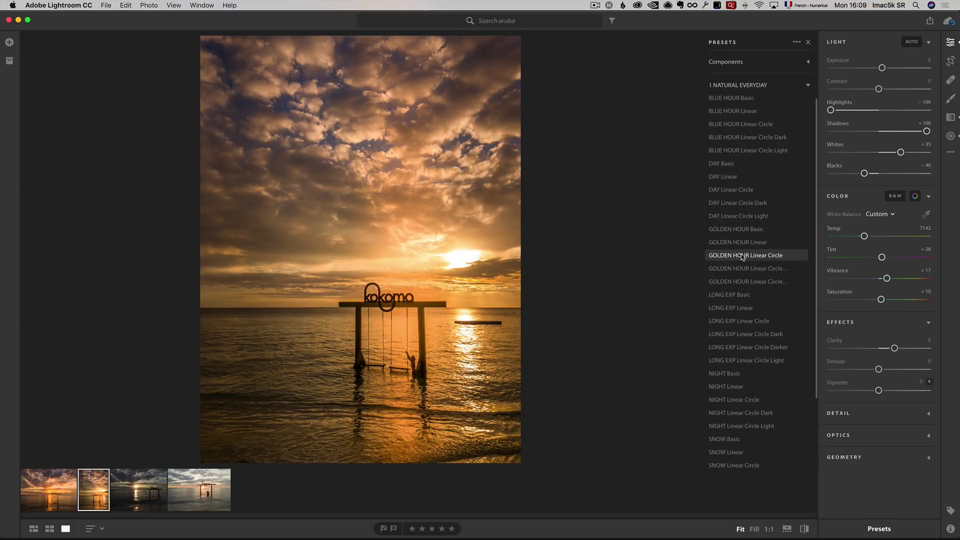
left_click(422, 306)
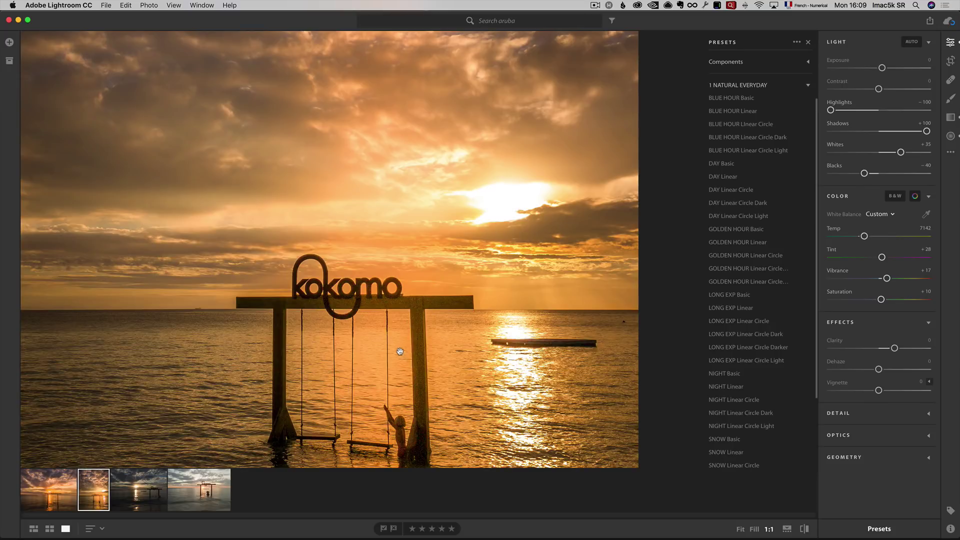
- Reopen the landscape photo, inspect the sun area at 1:1, then return to Fit view
left_click(55, 486)
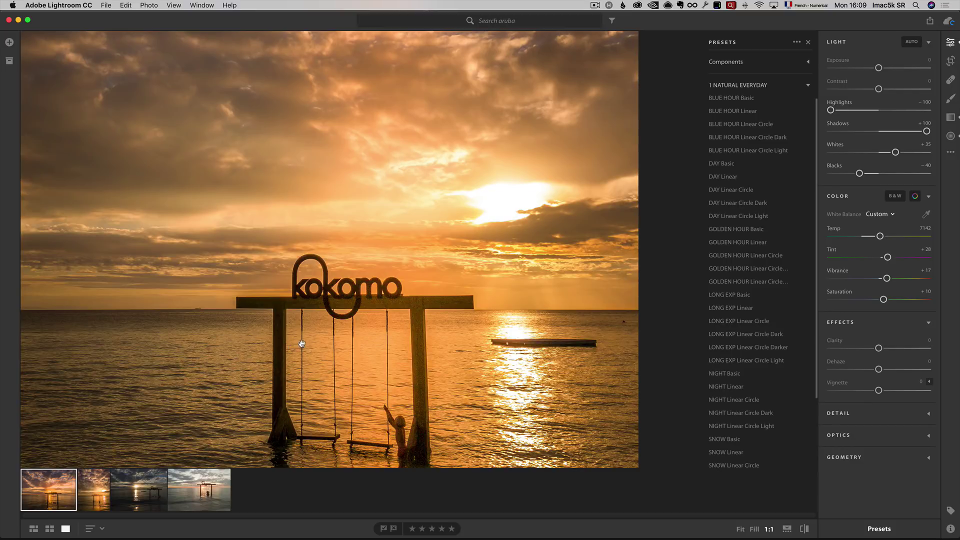
left_click(207, 378)
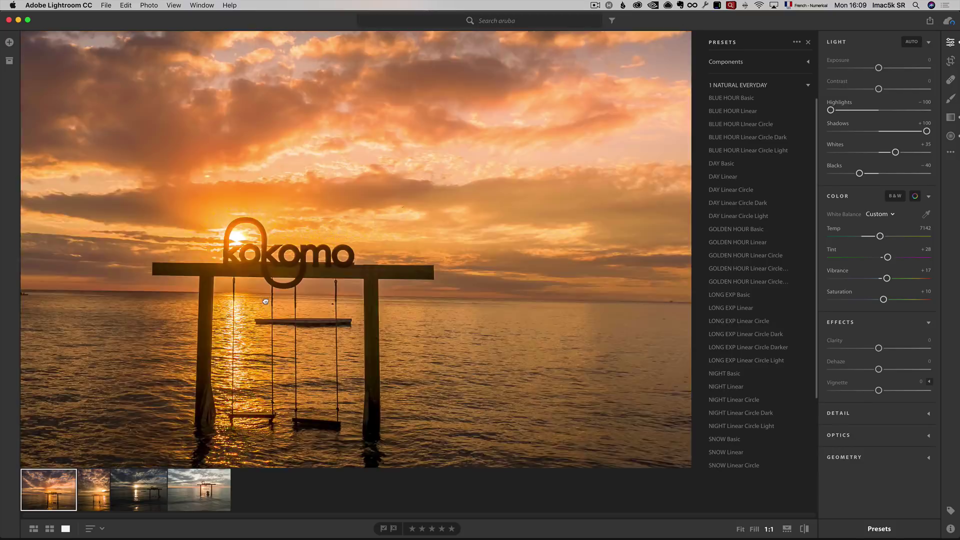
left_click(427, 285)
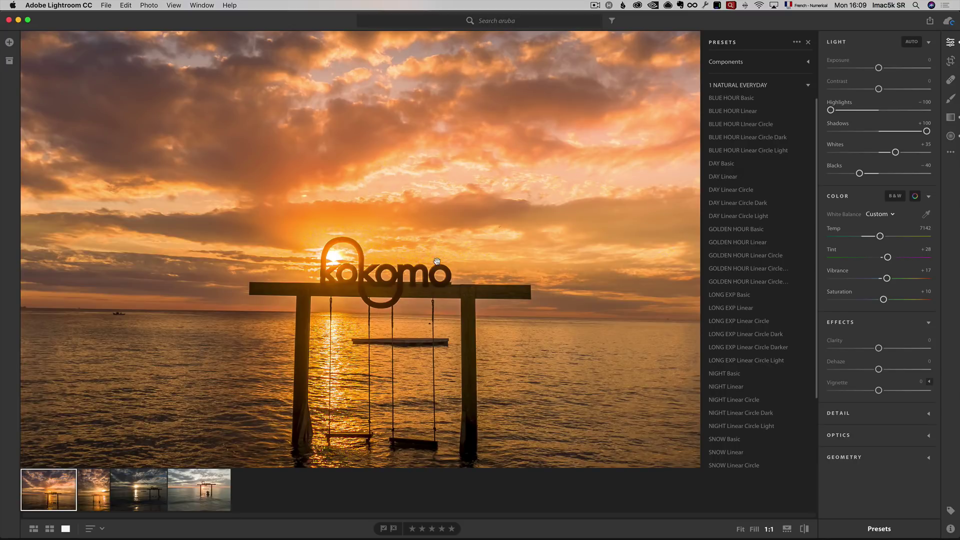
left_click(453, 262)
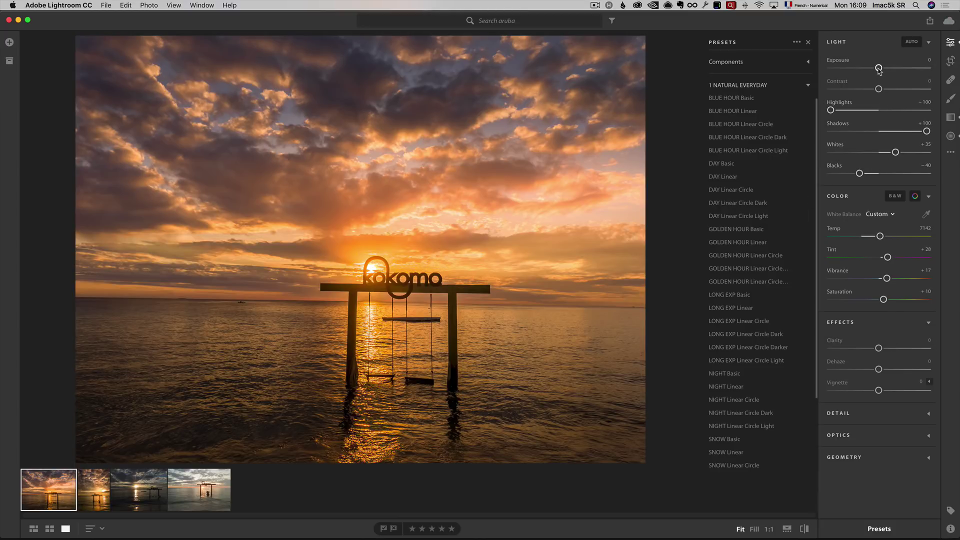
- Raise the Exposure slider, then ease it back to +0.49
left_click_drag(879, 68, 882, 70)
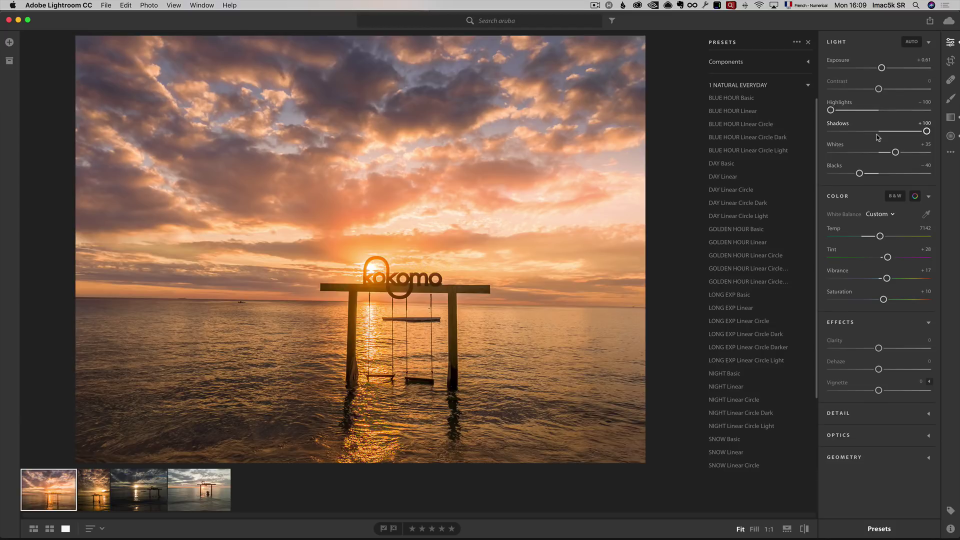
left_click_drag(882, 69, 879, 70)
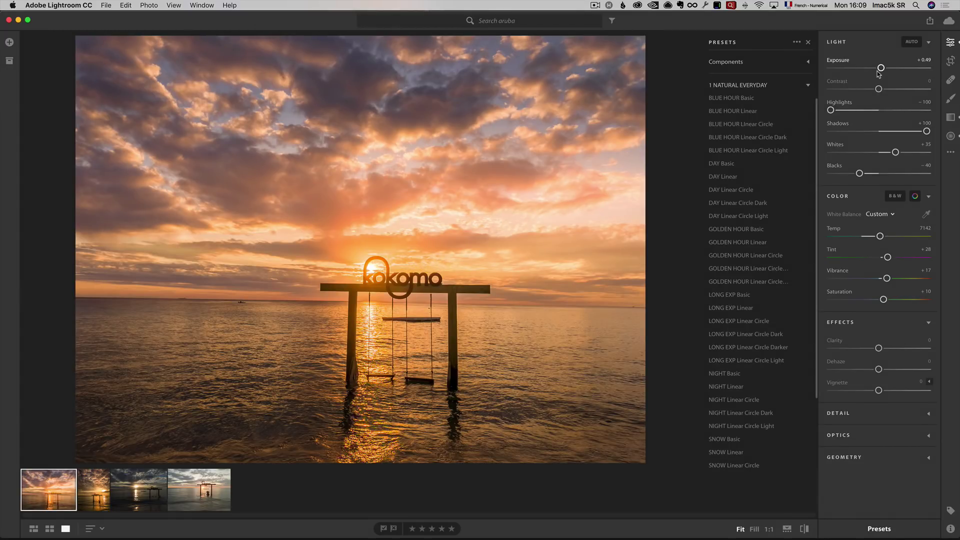